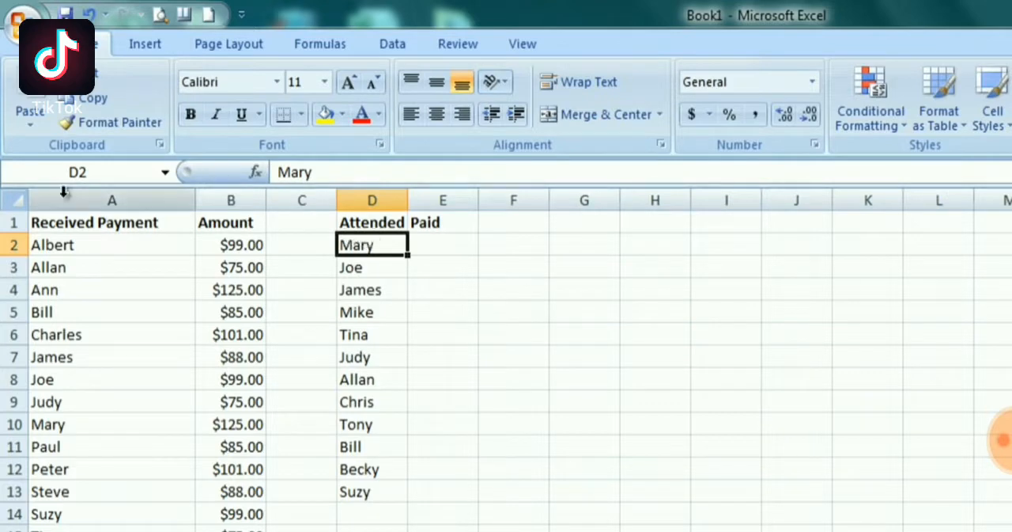
{"action": "left_click_drag", "start_coordinate": [45, 245], "coordinate": [196, 462]}
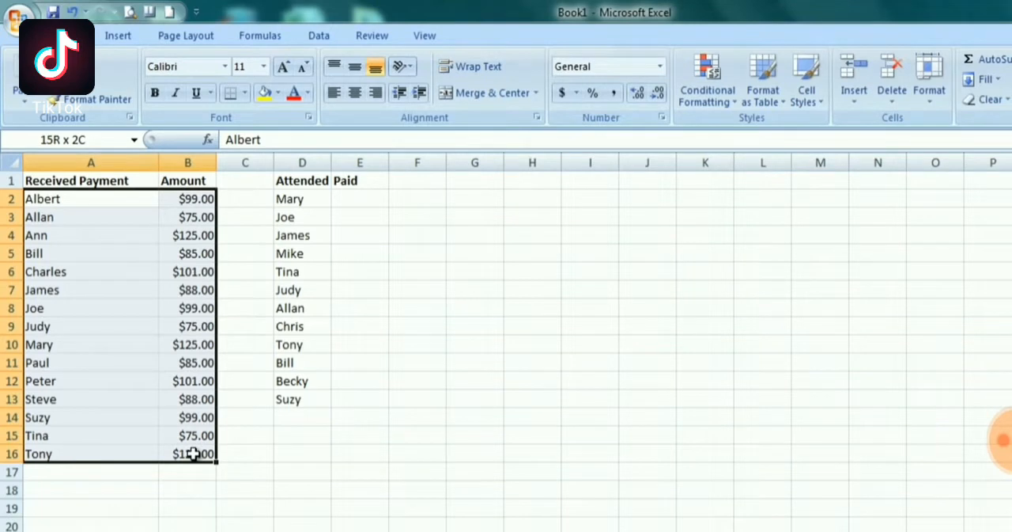
{"action": "left_click_drag", "start_coordinate": [194, 453], "coordinate": [188, 531]}
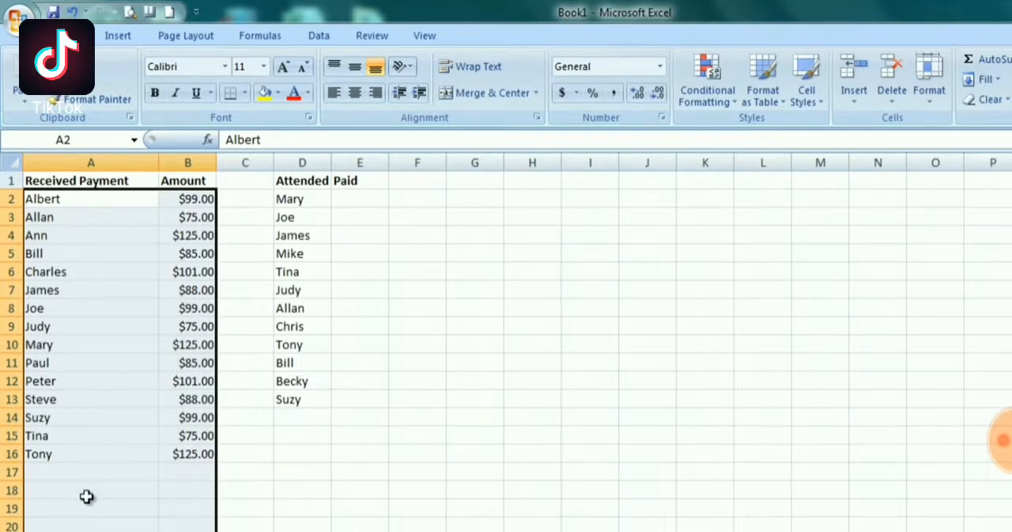
{"action": "right_click", "coordinate": [93, 314]}
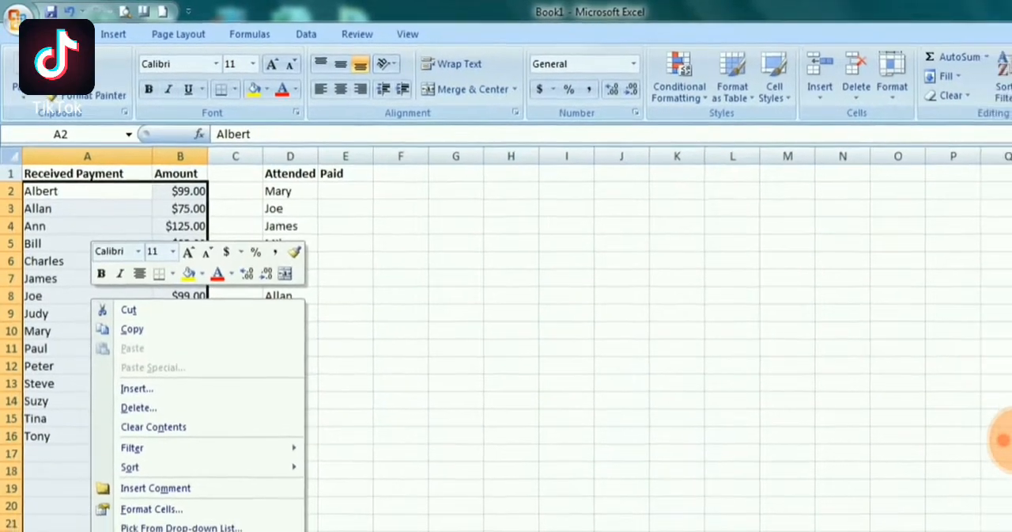
{"action": "left_click", "coordinate": [158, 531]}
{"action": "left_click_drag", "start_coordinate": [159, 444], "coordinate": [436, 265]}
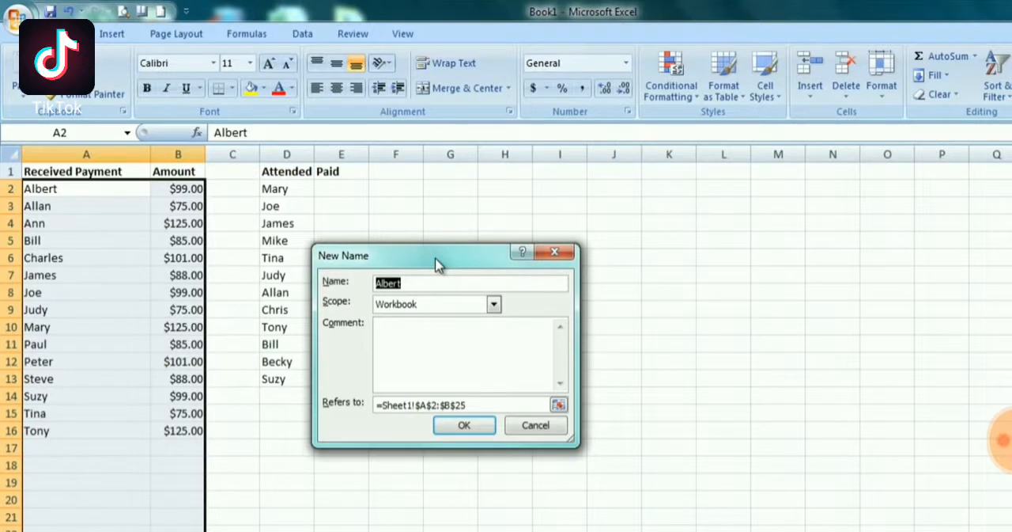
{"action": "key", "text": "Escape"}
{"action": "left_click", "coordinate": [465, 190]}
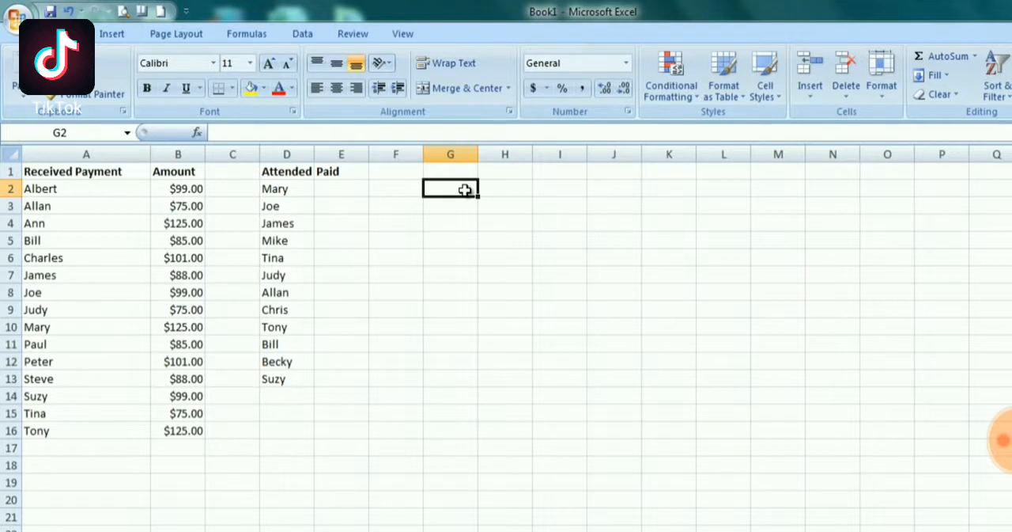
Insert the VLOOKUP function into cell E2, finding it with a function search for "Vlookup"
{"action": "left_click", "coordinate": [338, 188]}
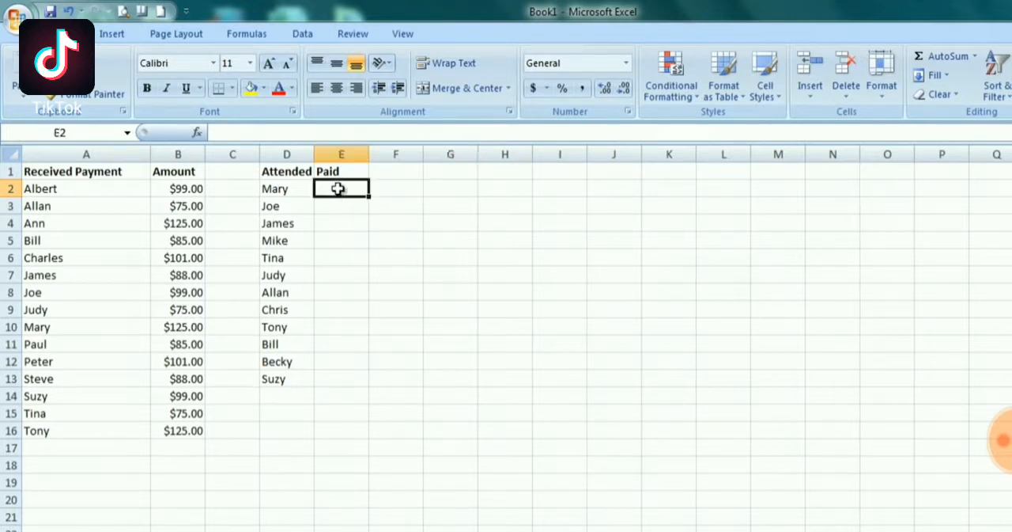
{"action": "left_click", "coordinate": [289, 192]}
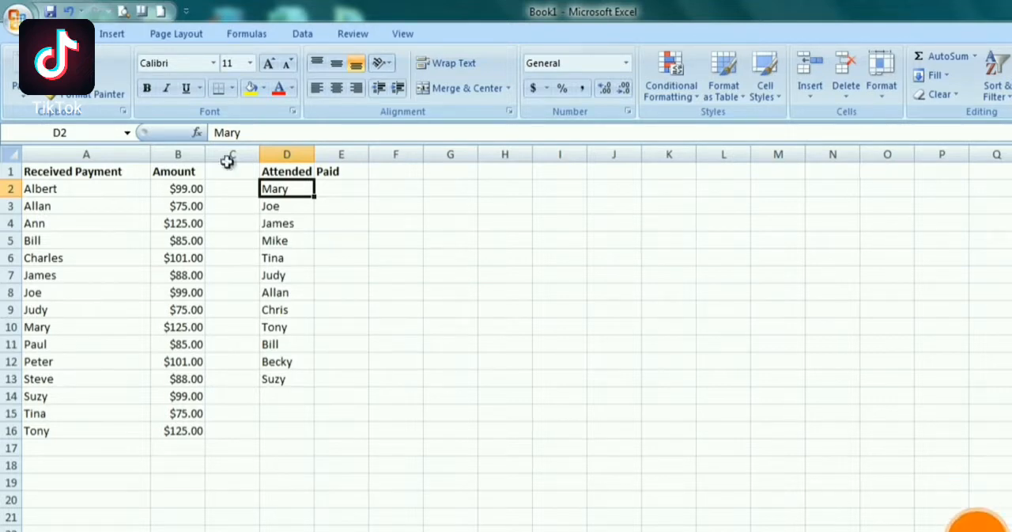
{"action": "left_click", "coordinate": [337, 186]}
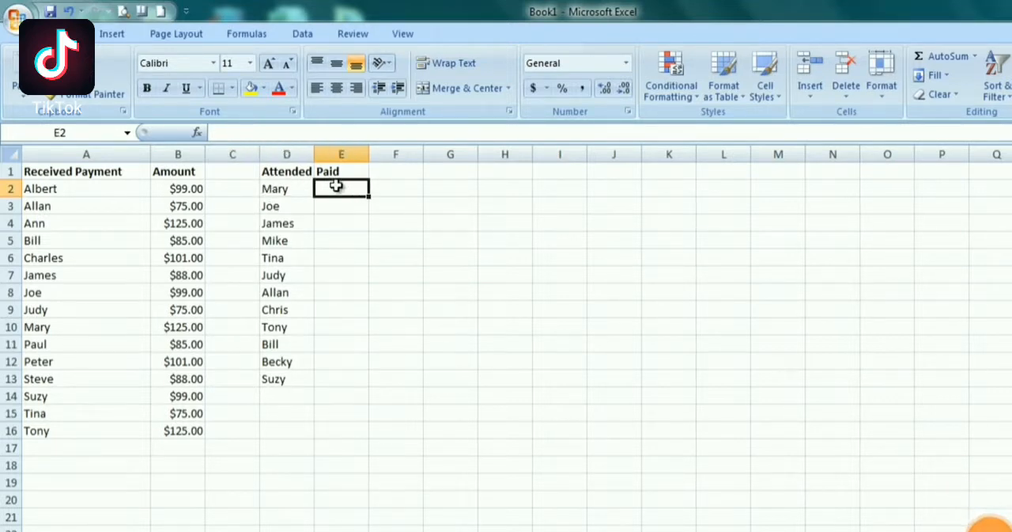
{"action": "left_click", "coordinate": [197, 135]}
{"action": "left_click_drag", "start_coordinate": [406, 277], "coordinate": [418, 185]}
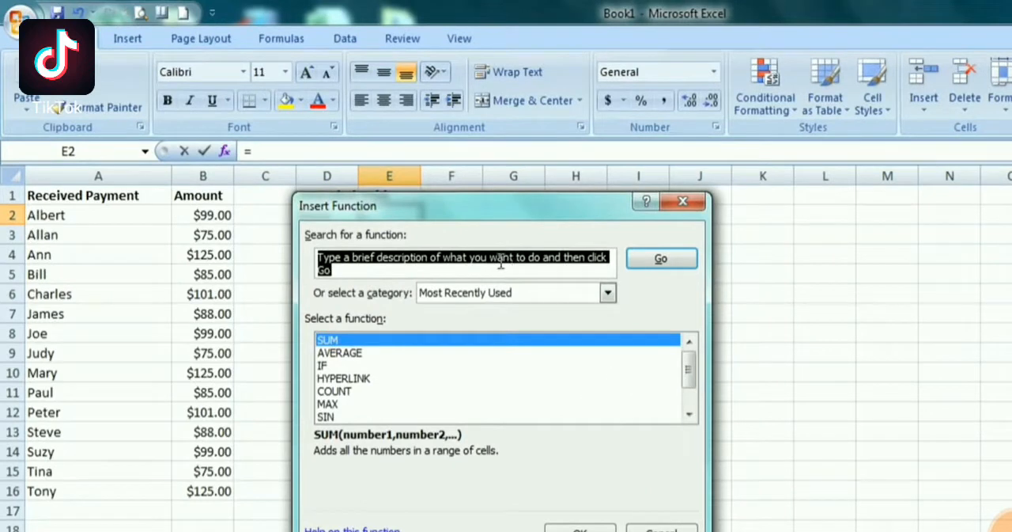
{"action": "type", "text": "Vlookup"}
{"action": "key", "text": "Return"}
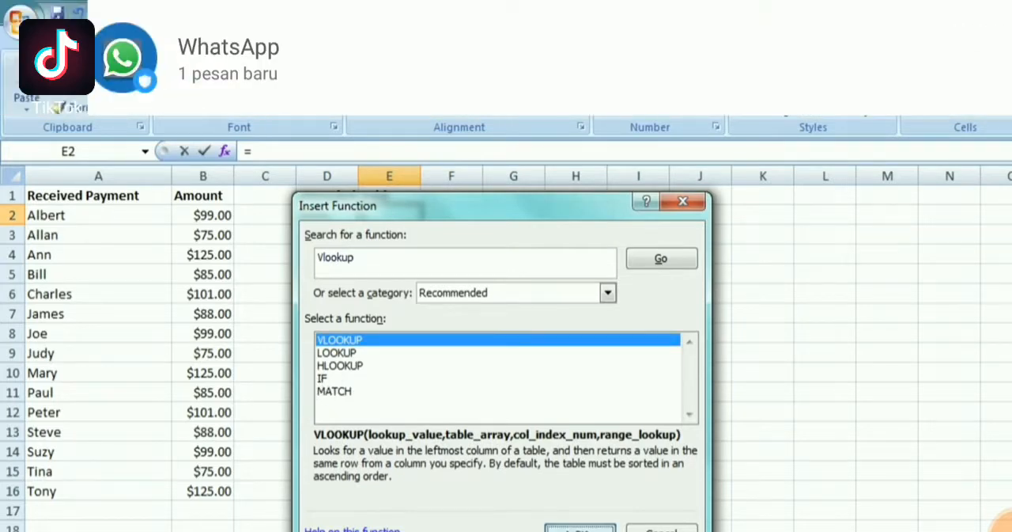
{"action": "left_click", "coordinate": [572, 530]}
Set the VLOOKUP lookup value to cell D2, the first entry under Attended
{"action": "left_click_drag", "start_coordinate": [519, 229], "coordinate": [575, 233]}
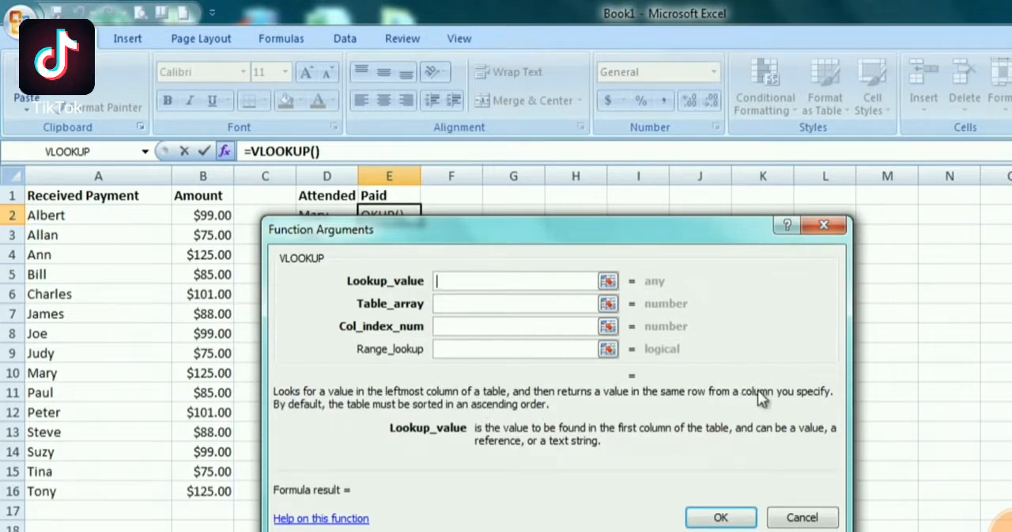
{"action": "key", "text": "Tab"}
{"action": "key", "text": "Tab"}
{"action": "key", "text": "Tab"}
{"action": "left_click", "coordinate": [481, 326]}
{"action": "left_click", "coordinate": [475, 304]}
{"action": "left_click", "coordinate": [471, 280]}
{"action": "left_click_drag", "start_coordinate": [482, 232], "coordinate": [661, 213]}
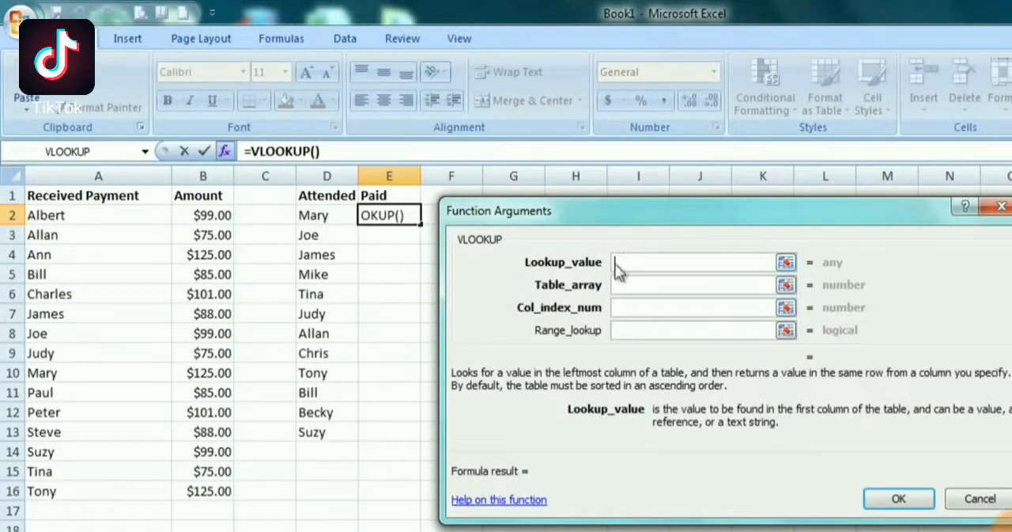
{"action": "left_click", "coordinate": [339, 216]}
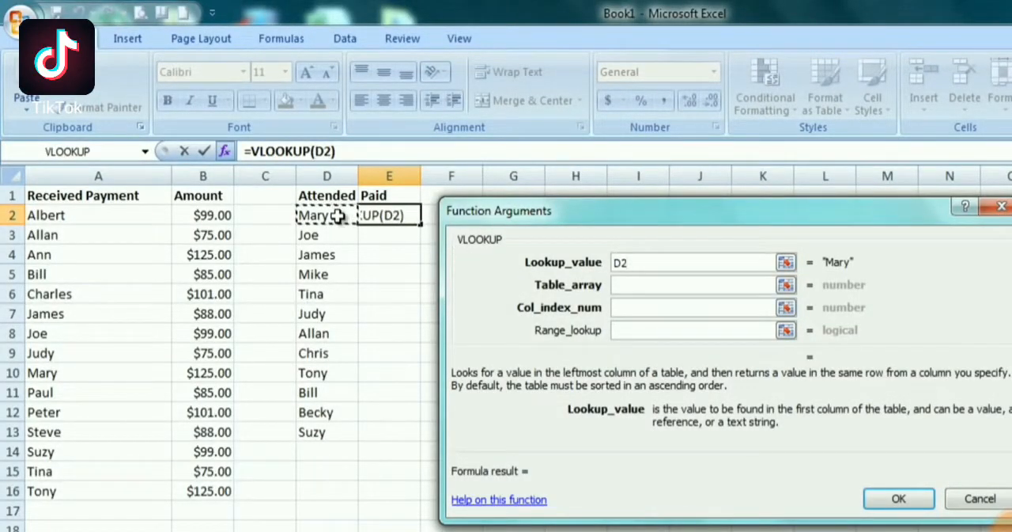
Set the VLOOKUP table array to the named range paid
{"action": "left_click", "coordinate": [647, 286]}
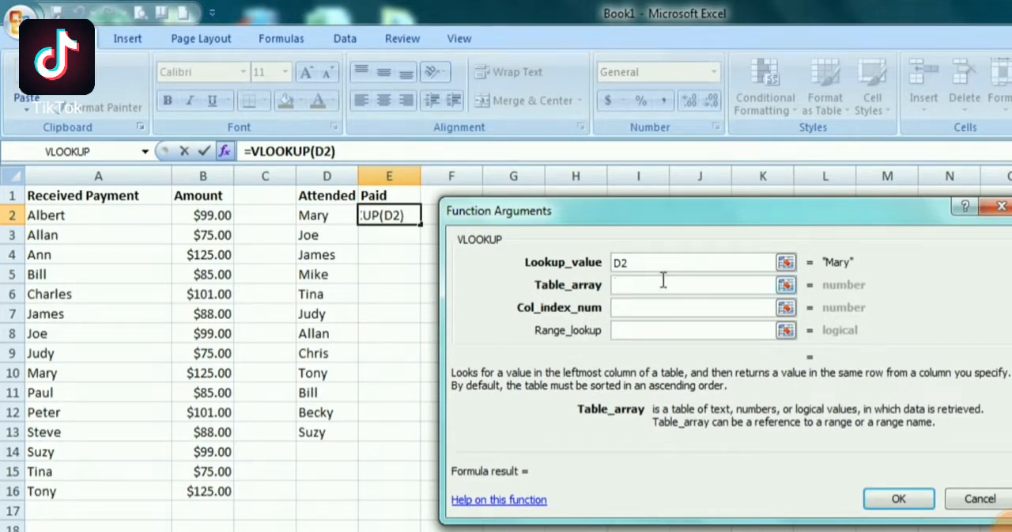
{"action": "type", "text": "pao"}
{"action": "key", "text": "BackSpace"}
{"action": "type", "text": "i"}
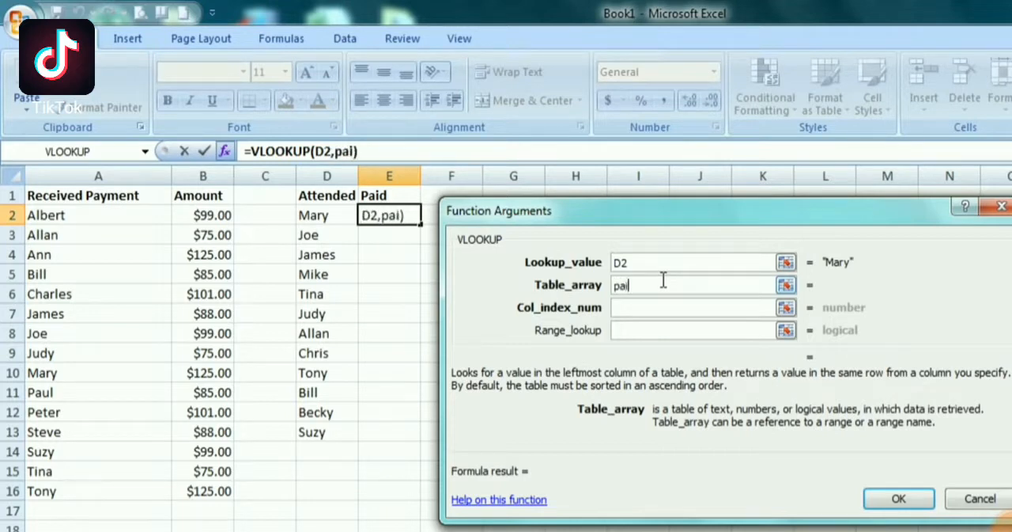
{"action": "type", "text": "d"}
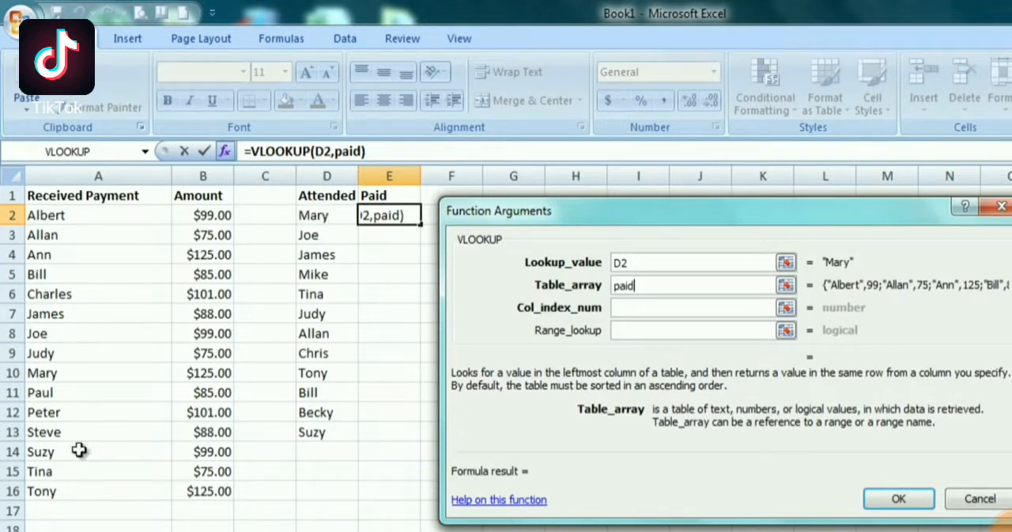
Complete the E2 formula with column index number 1 and range lookup FALSE
{"action": "left_click", "coordinate": [626, 308]}
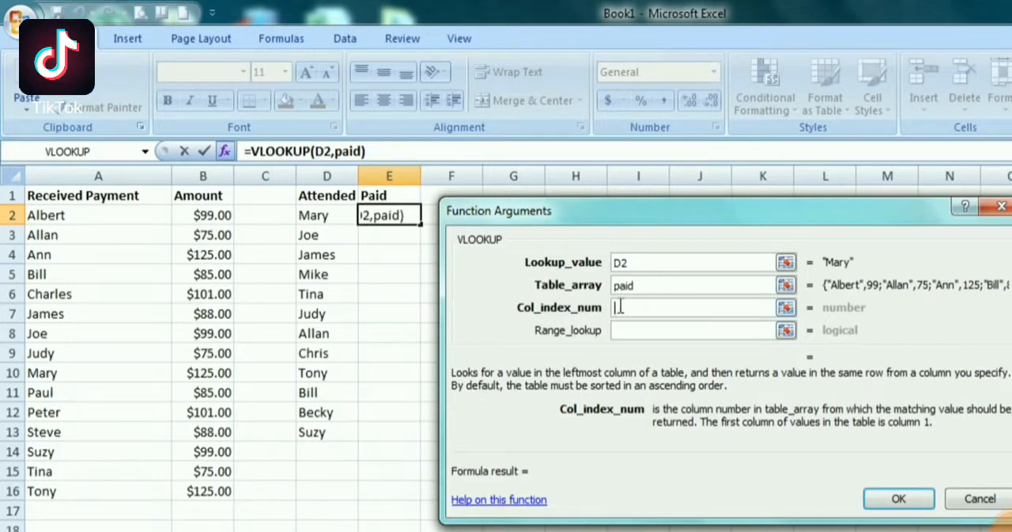
{"action": "type", "text": "1"}
{"action": "left_click", "coordinate": [625, 332]}
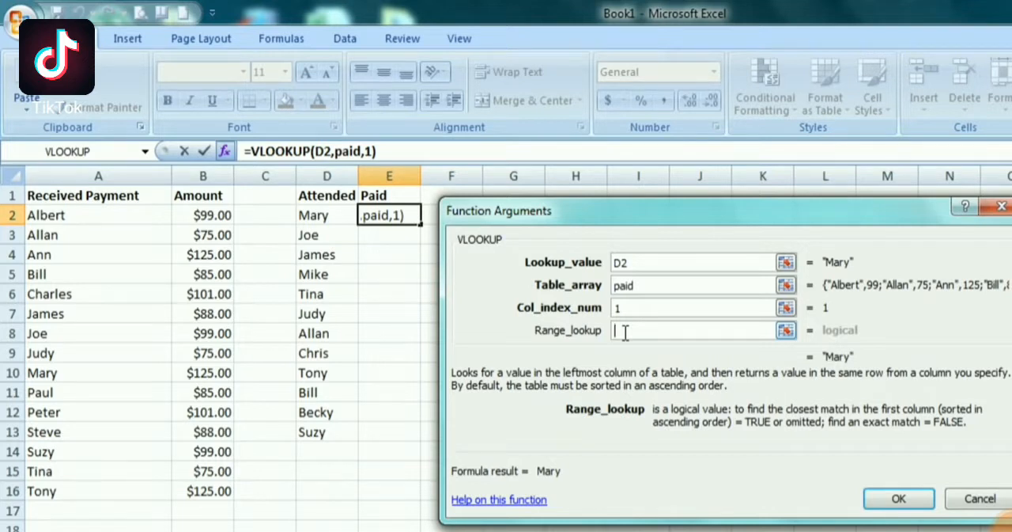
{"action": "type", "text": "FALSE"}
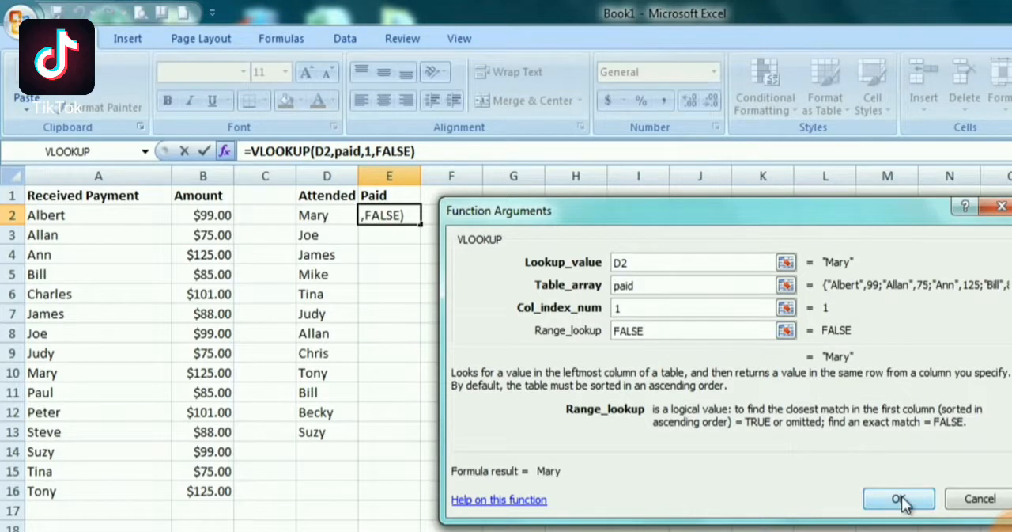
{"action": "left_click", "coordinate": [900, 498]}
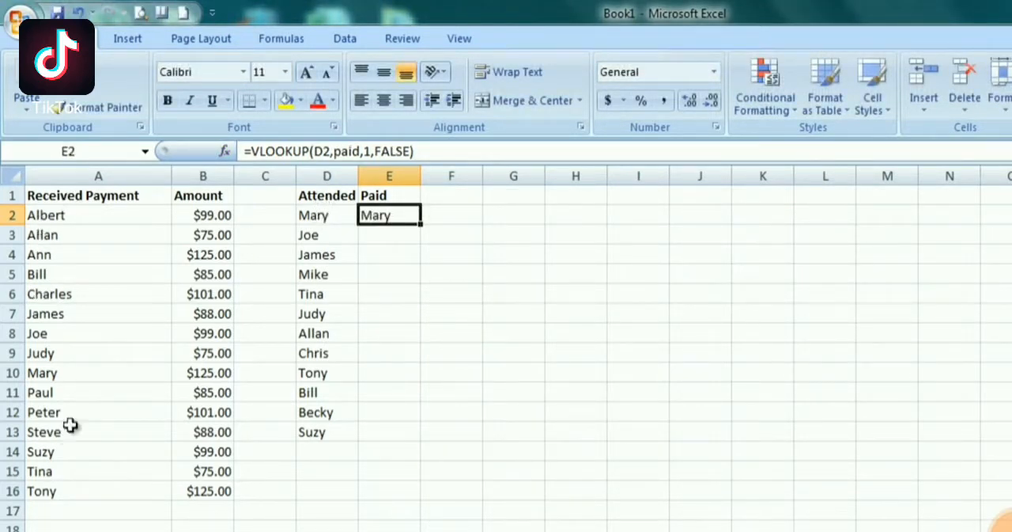
Reopen the VLOOKUP arguments of cell E2 and set the column index number to 2
{"action": "left_click", "coordinate": [73, 379]}
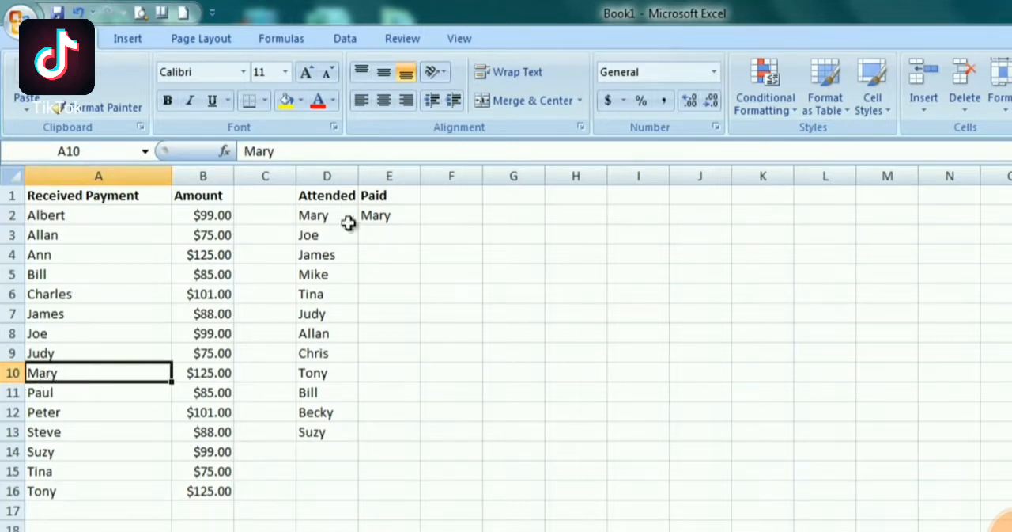
{"action": "left_click", "coordinate": [386, 215]}
{"action": "left_click", "coordinate": [249, 154]}
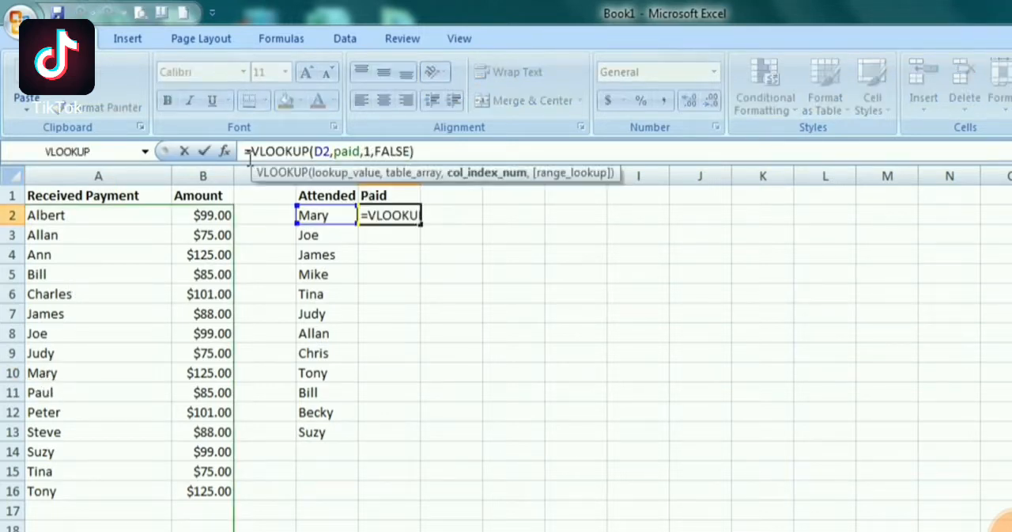
{"action": "left_click", "coordinate": [225, 151]}
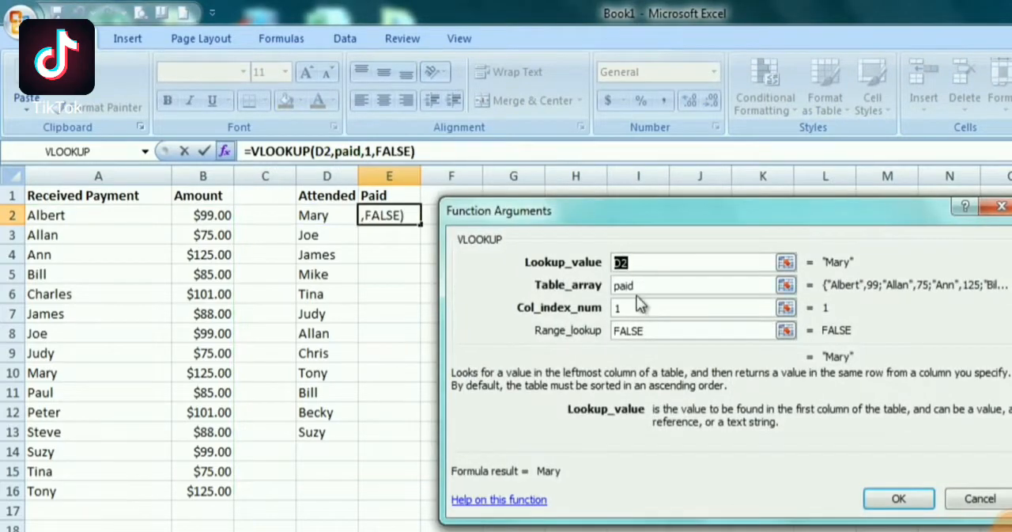
{"action": "left_click", "coordinate": [636, 308]}
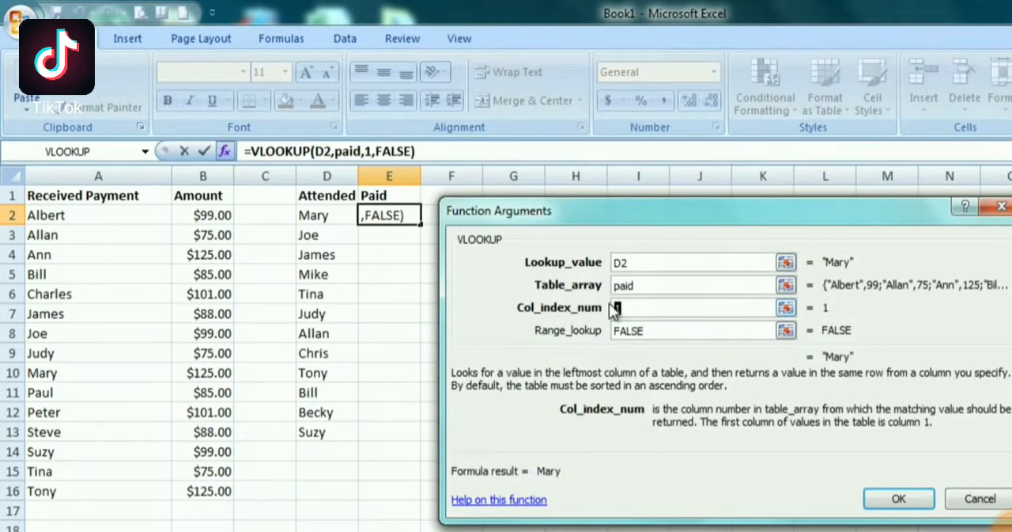
{"action": "type", "text": "2"}
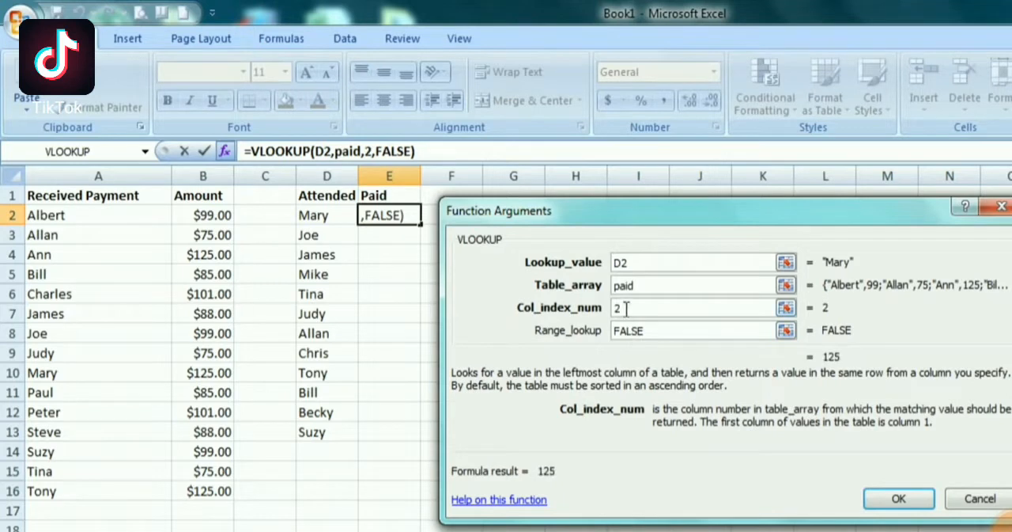
{"action": "left_click", "coordinate": [884, 500]}
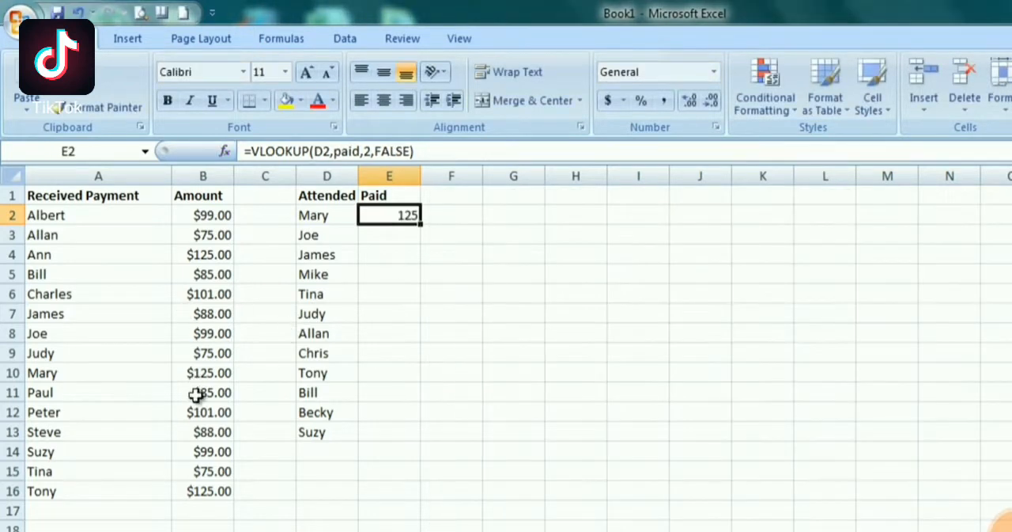
Set the column index in the E2 formula to 1 and fill the formula down through E13
{"action": "left_click", "coordinate": [208, 371]}
{"action": "left_click", "coordinate": [369, 151]}
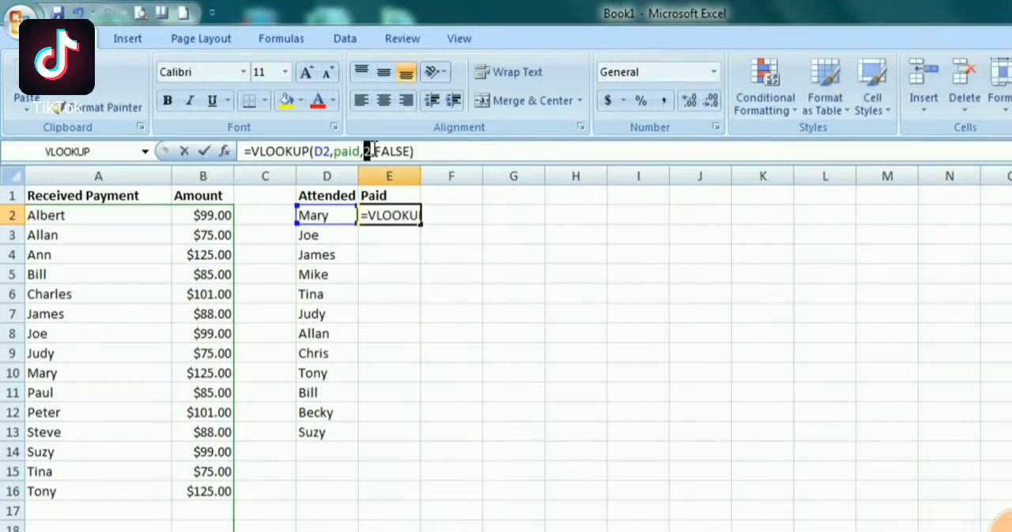
{"action": "key", "text": "BackSpace"}
{"action": "type", "text": "1"}
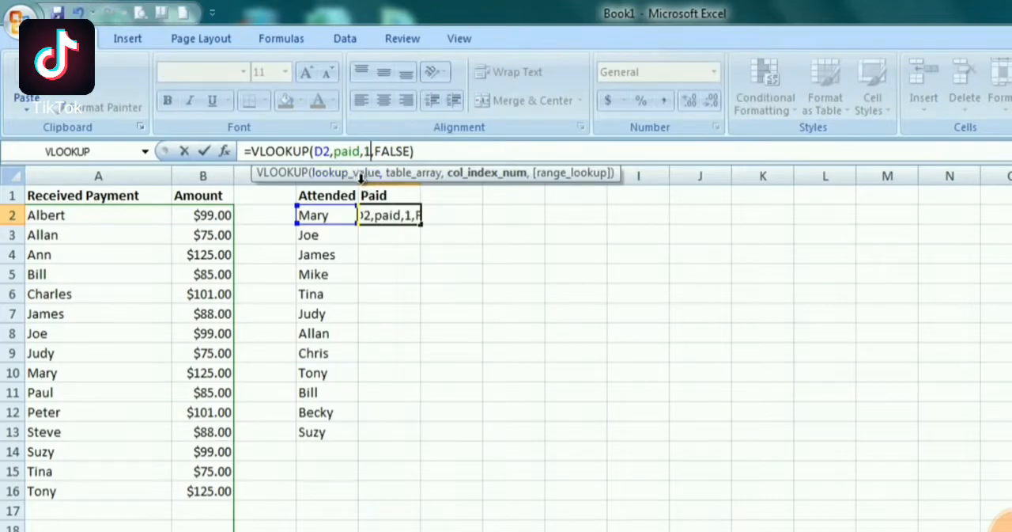
{"action": "key", "text": "Return"}
{"action": "left_click", "coordinate": [400, 223]}
{"action": "left_click_drag", "start_coordinate": [400, 223], "coordinate": [424, 441]}
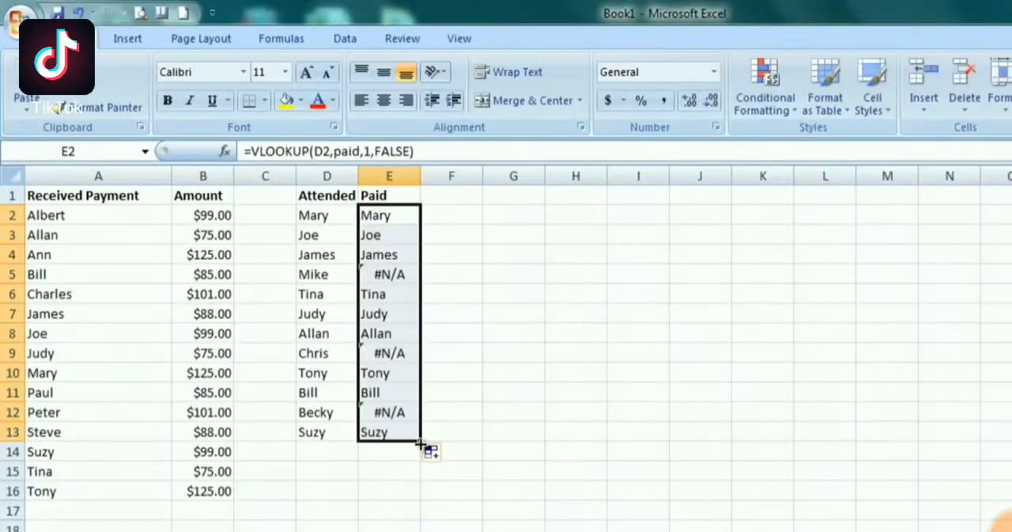
Examine the Paid formulas in E2:E5, E9 and E12 against the Received Payment list in A2:A16
{"action": "left_click", "coordinate": [392, 215]}
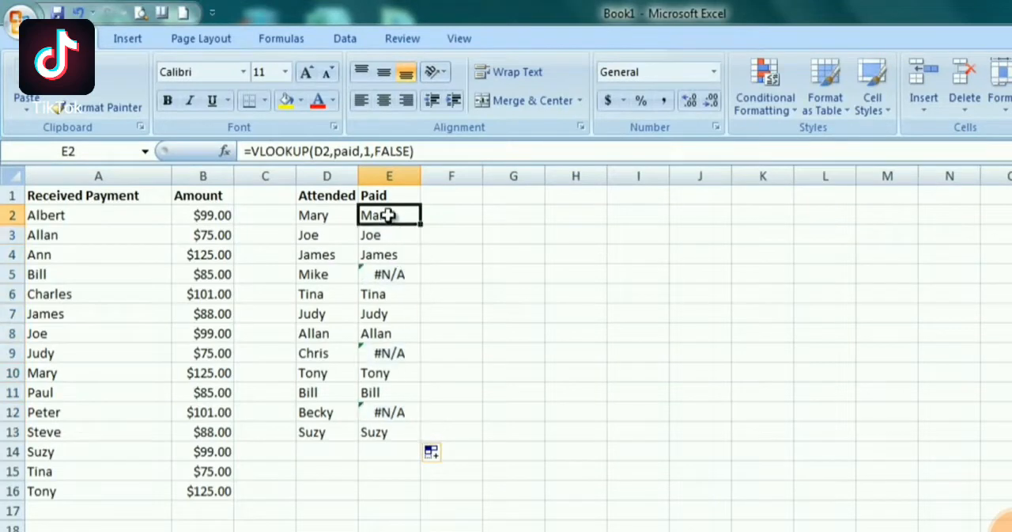
{"action": "left_click", "coordinate": [390, 237]}
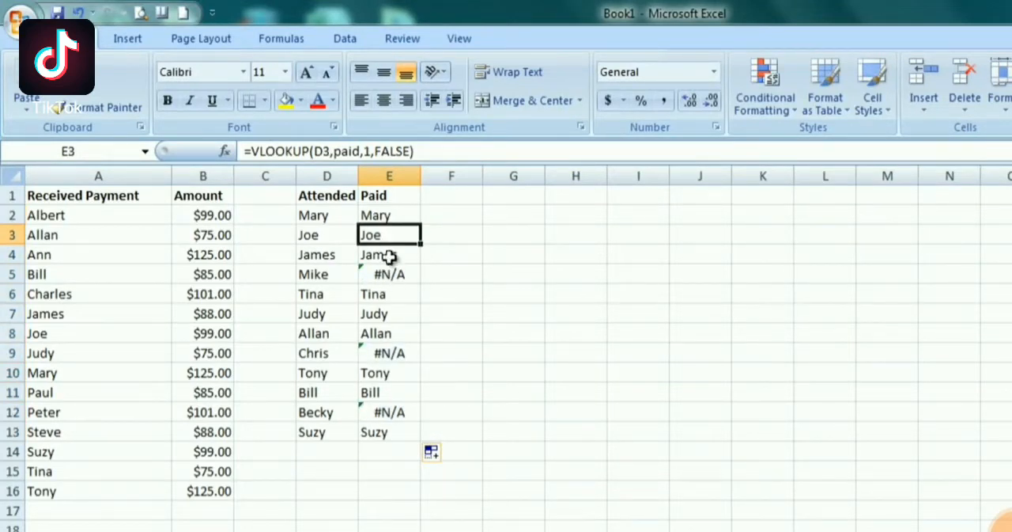
{"action": "left_click", "coordinate": [386, 255]}
{"action": "left_click", "coordinate": [390, 274]}
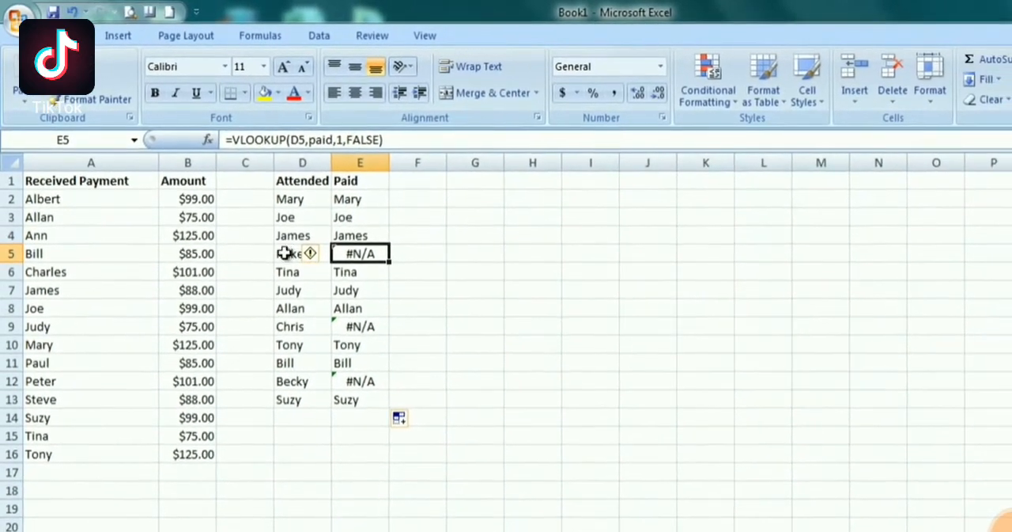
{"action": "left_click_drag", "start_coordinate": [91, 198], "coordinate": [75, 451]}
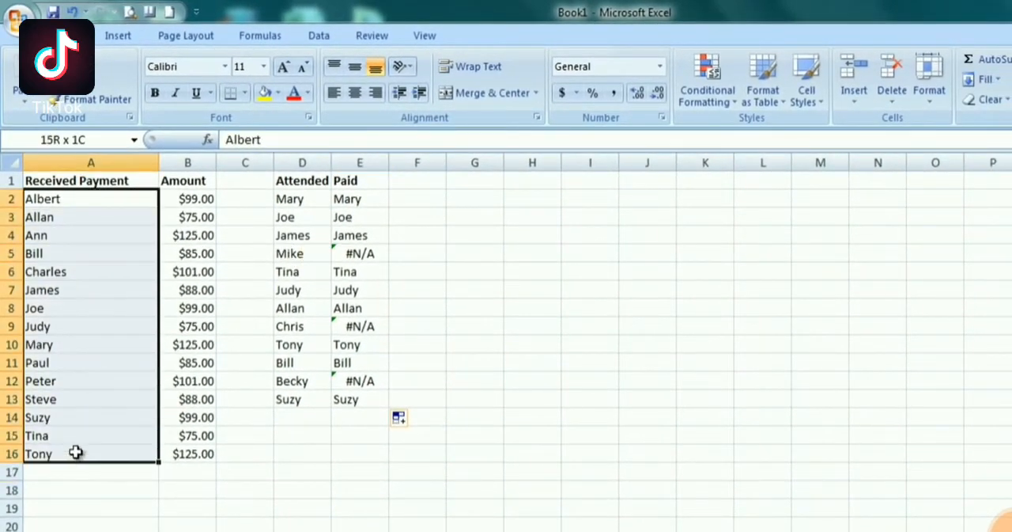
{"action": "left_click", "coordinate": [386, 253]}
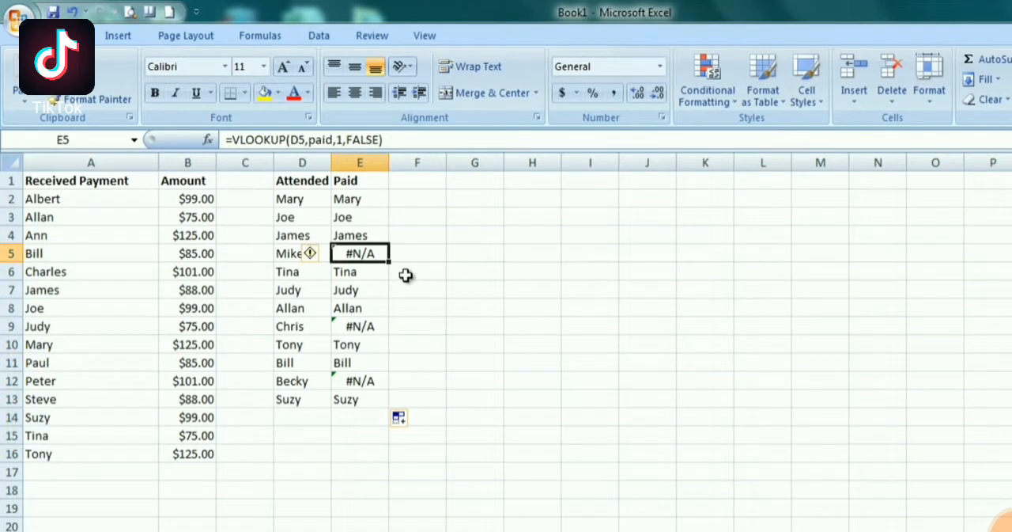
{"action": "left_click", "coordinate": [375, 327]}
{"action": "left_click", "coordinate": [371, 383]}
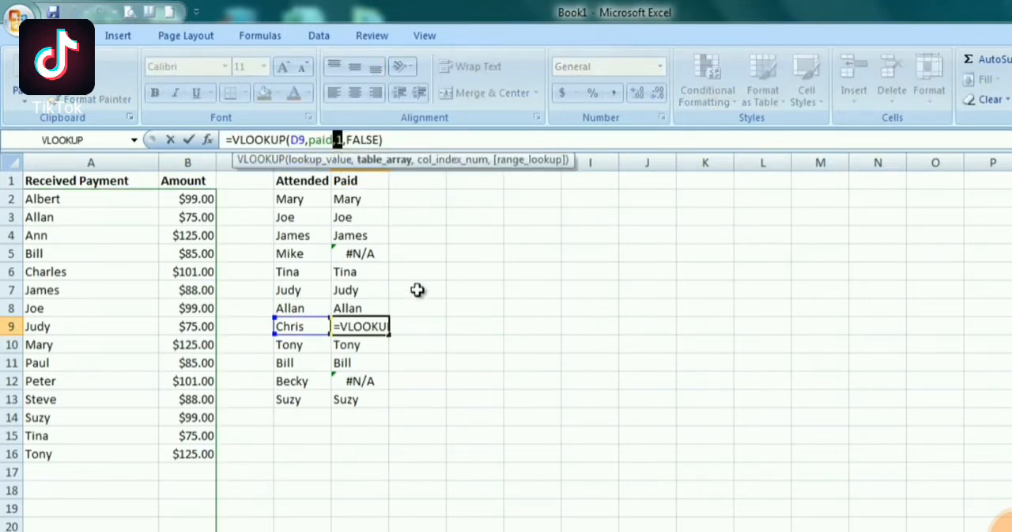
Set the column index of the VLOOKUP formula in cell E9 to 2
{"action": "key", "text": "BackSpace"}
{"action": "type", "text": "2"}
{"action": "key", "text": "Return"}
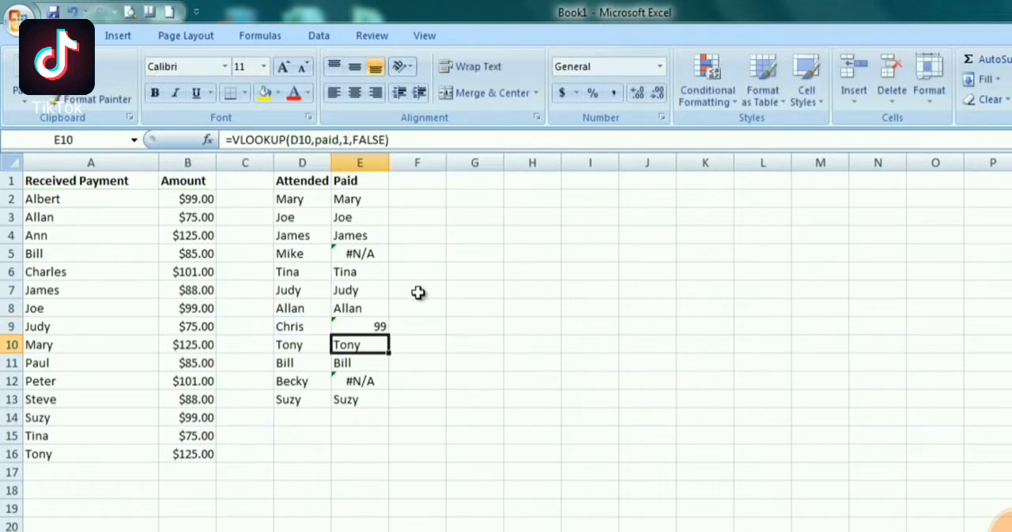
Undo the last column index change to the VLOOKUP formula in cell E9
{"action": "left_click", "coordinate": [373, 328]}
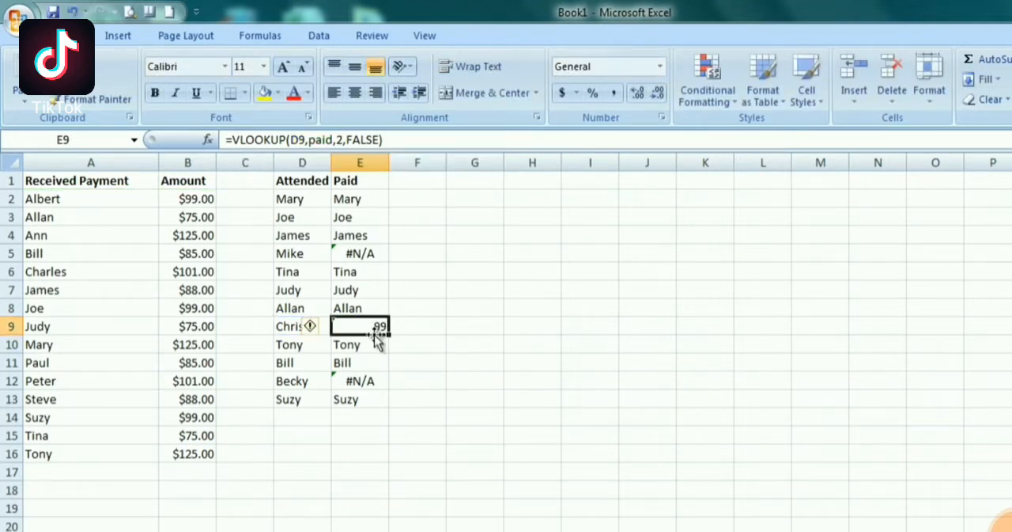
{"action": "key", "text": "ctrl+z"}
{"action": "left_click", "coordinate": [396, 437]}
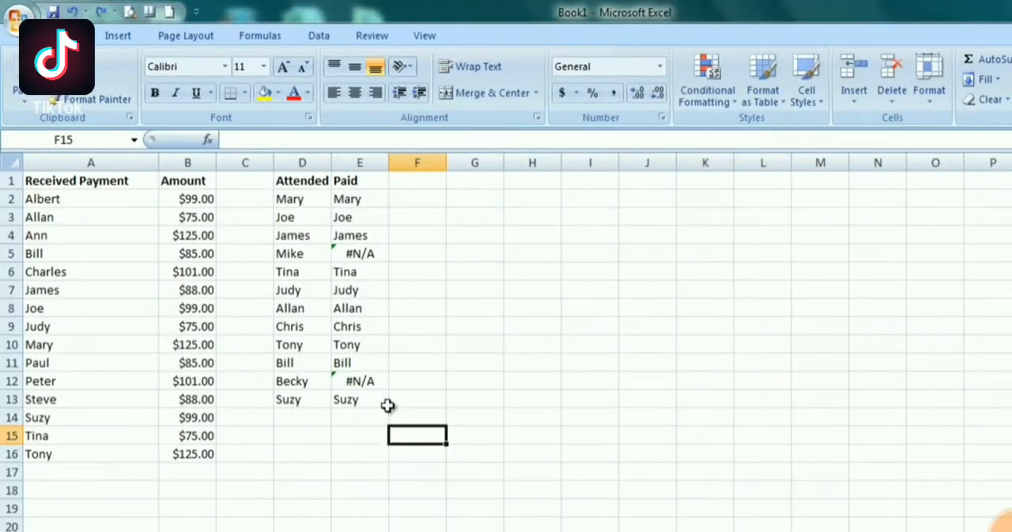
Copy the VLOOKUP expression from the formula in cell E2 and delete it, keeping only the equals sign
{"action": "left_click", "coordinate": [362, 264]}
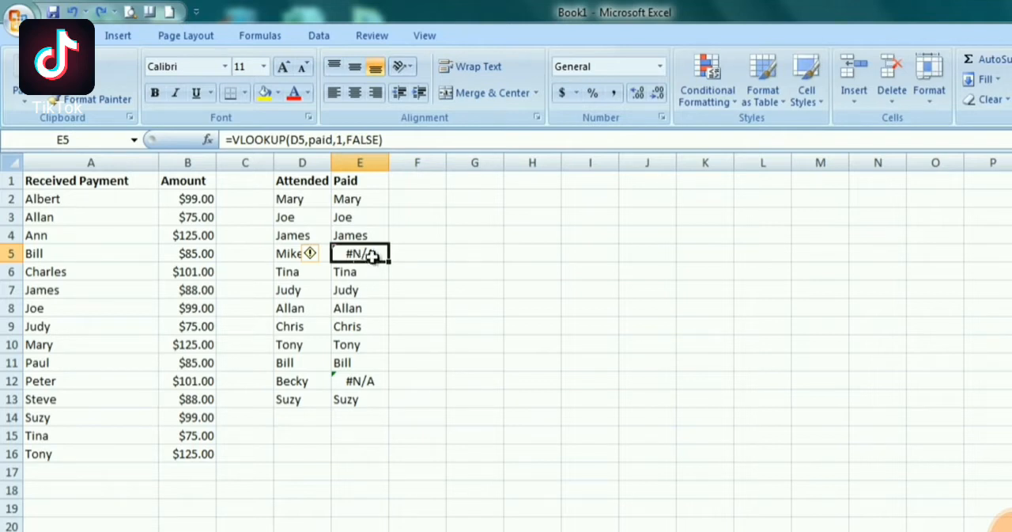
{"action": "left_click", "coordinate": [377, 201]}
{"action": "left_click_drag", "start_coordinate": [388, 141], "coordinate": [258, 144]}
{"action": "left_click", "coordinate": [235, 145]}
{"action": "key", "text": "shift+End"}
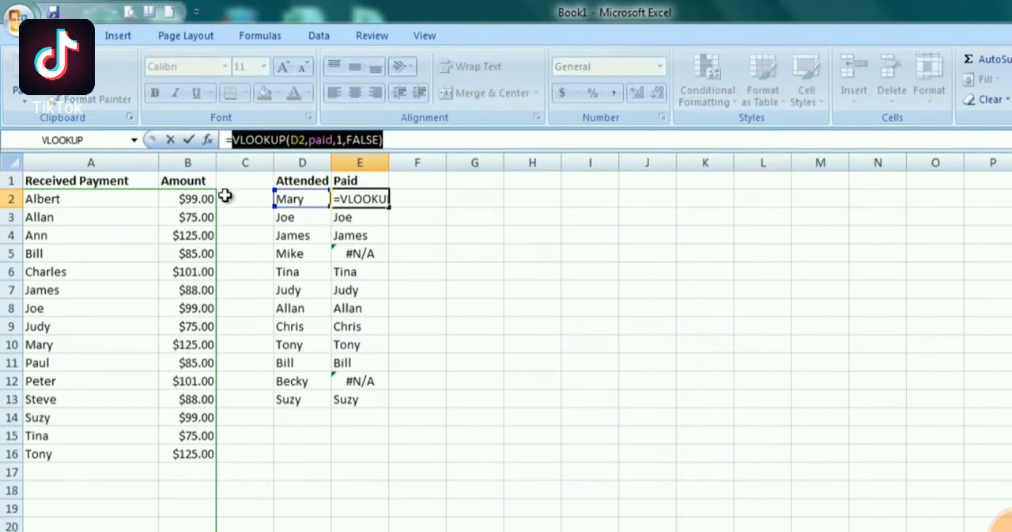
{"action": "key", "text": "ctrl+c"}
{"action": "key", "text": "Delete"}
Insert the IFERROR function in cell E2 with VLOOKUP(D2,paid,1,FALSE) as its Value argument
{"action": "key", "text": "shift+F3"}
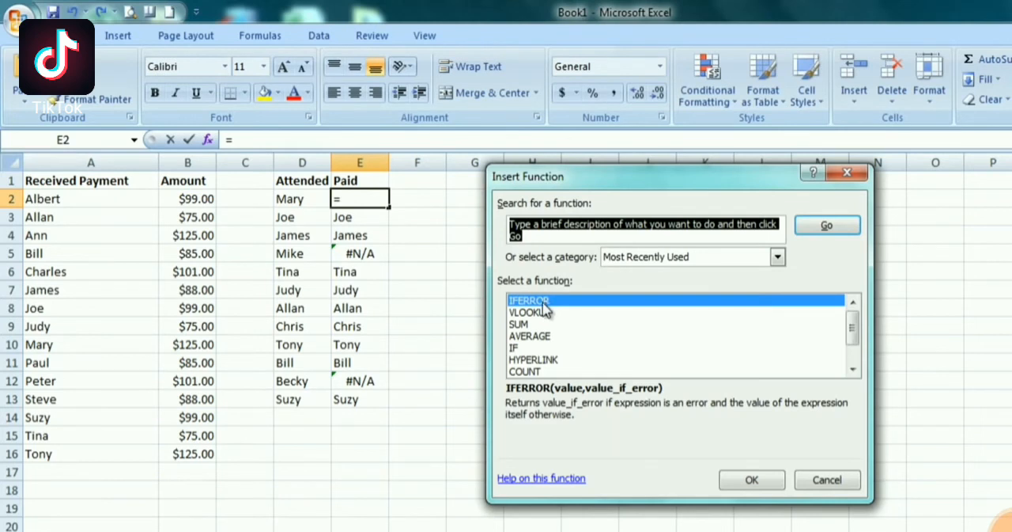
{"action": "double_click", "coordinate": [544, 302]}
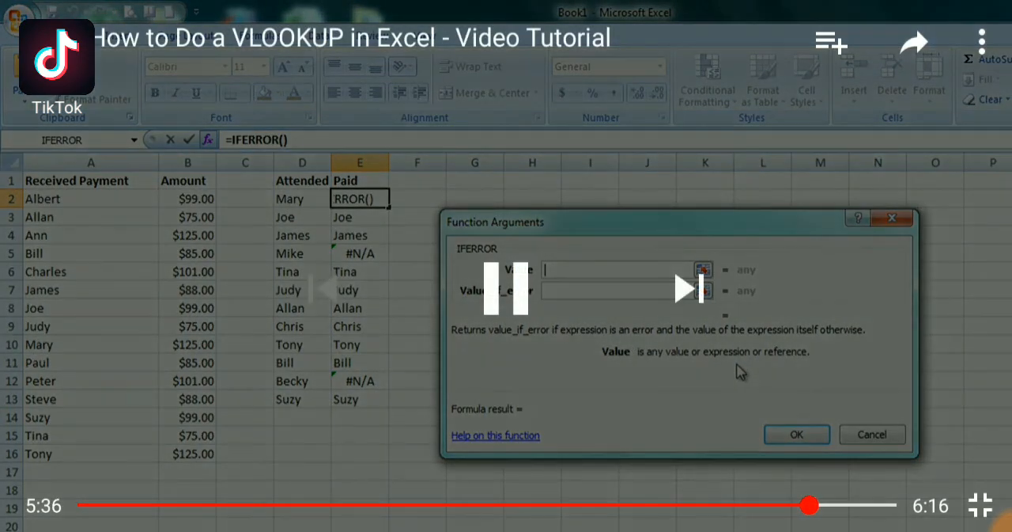
{"action": "key", "text": "ctrl+v"}
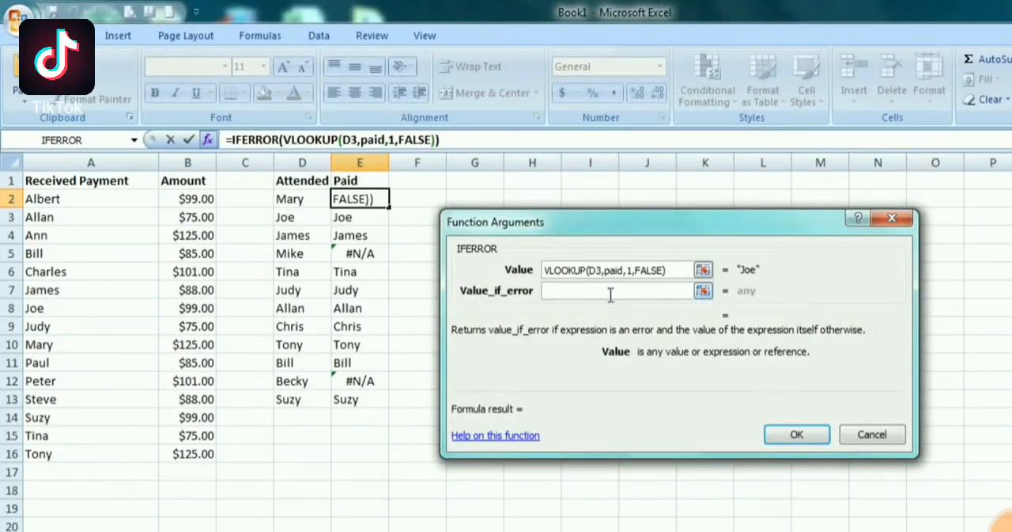
{"action": "left_click", "coordinate": [611, 293]}
{"action": "left_click", "coordinate": [601, 272]}
{"action": "key", "text": "BackSpace"}
{"action": "type", "text": "2"}
Set the Value_if_error argument of the IFERROR function in E2 to Collect and accept the formula
{"action": "left_click", "coordinate": [559, 291]}
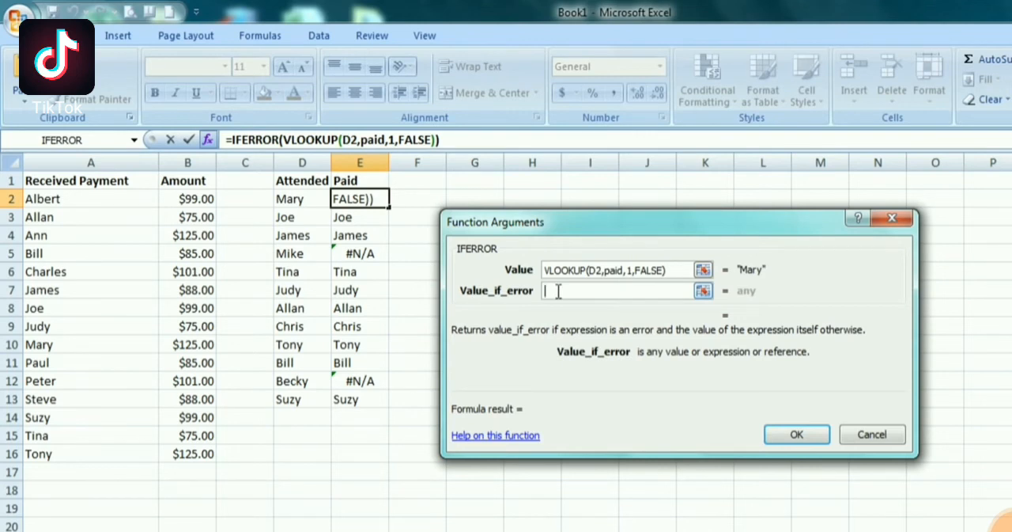
{"action": "type", "text": "Collect"}
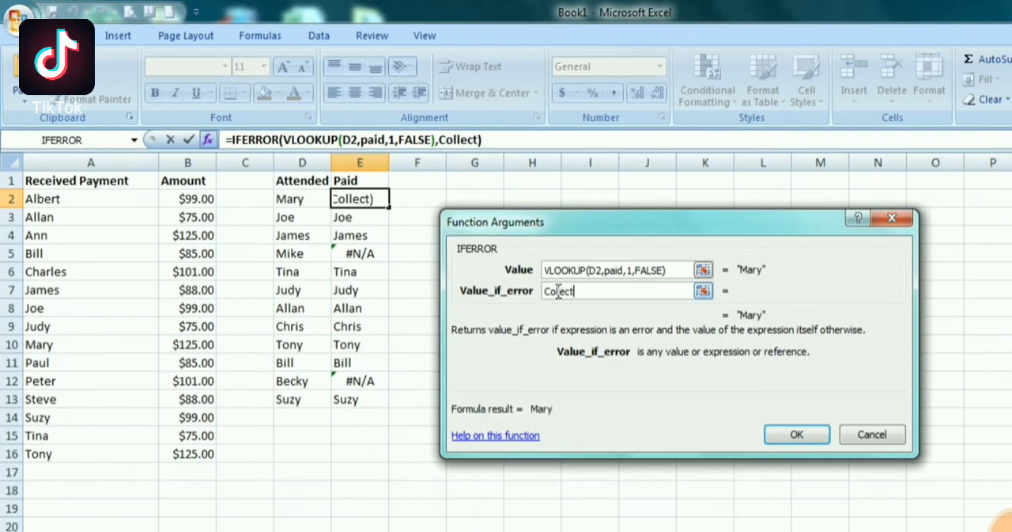
{"action": "key", "text": "Return"}
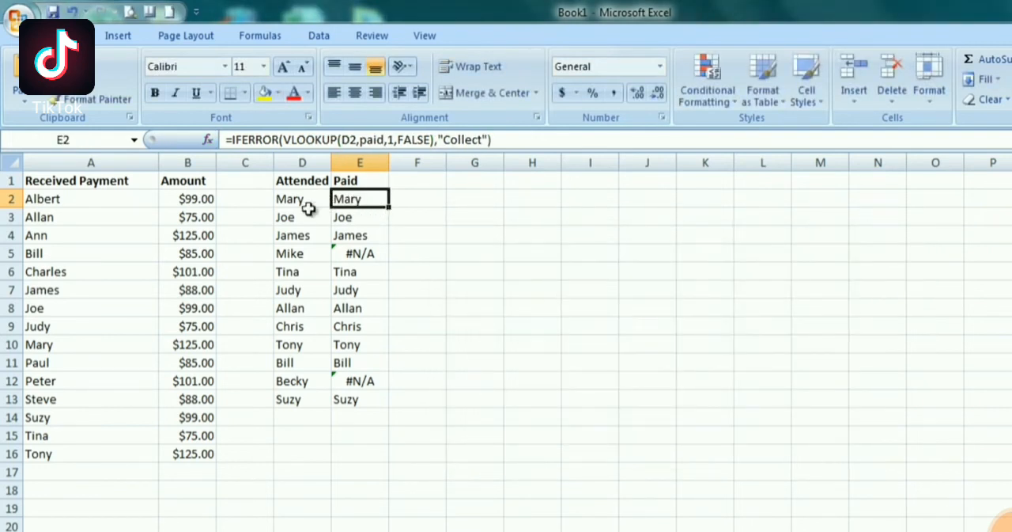
Fill the IFERROR formula from E2 down through E13 and check the formulas in E5 and E12
{"action": "double_click", "coordinate": [389, 207]}
{"action": "left_click", "coordinate": [367, 254]}
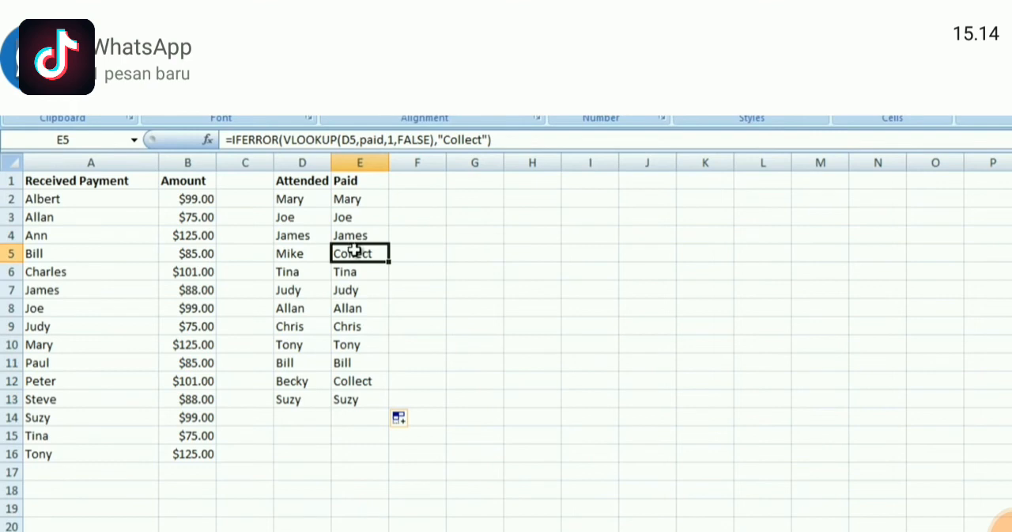
{"action": "left_click", "coordinate": [369, 381]}
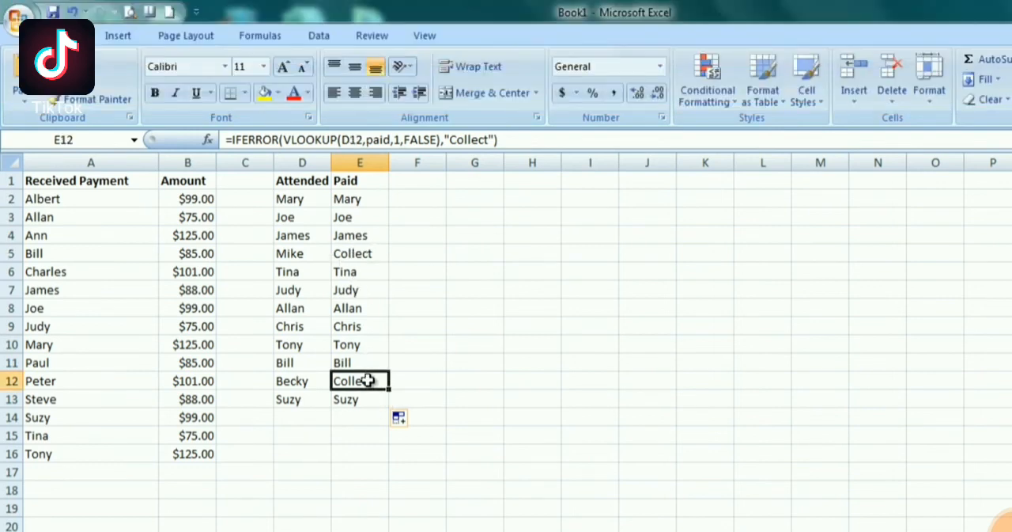